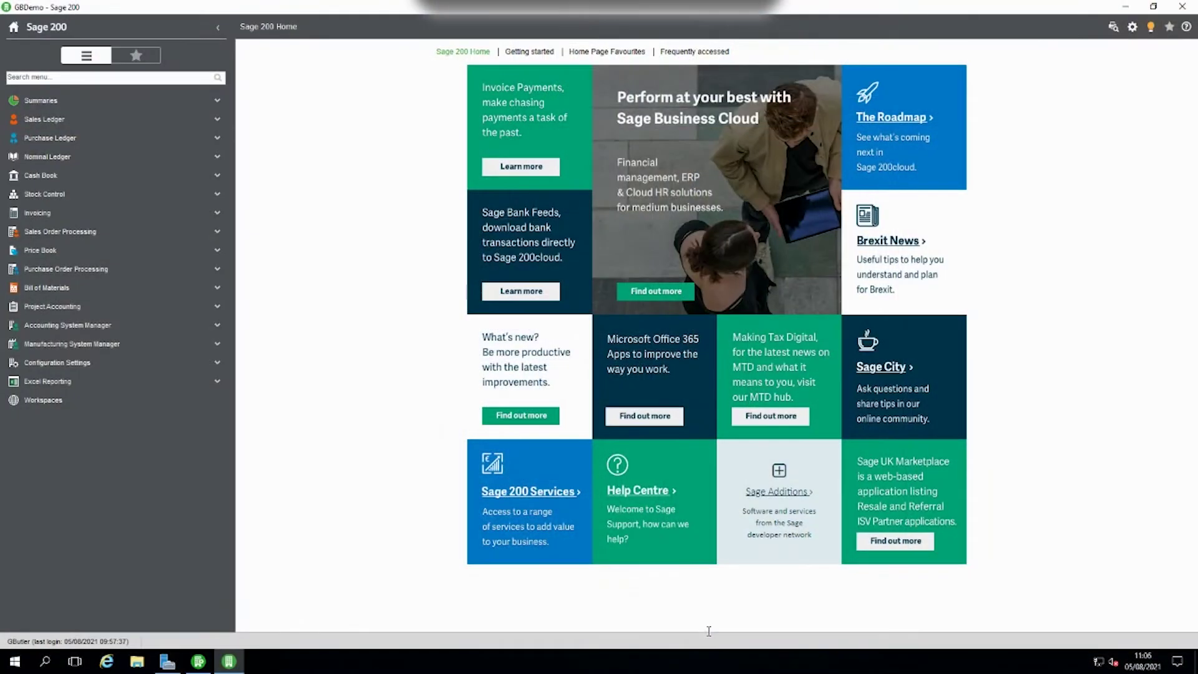
Start a new Nominal Ledger journal entry titled 'gary', then discard it unsaved
left_click(58, 156)
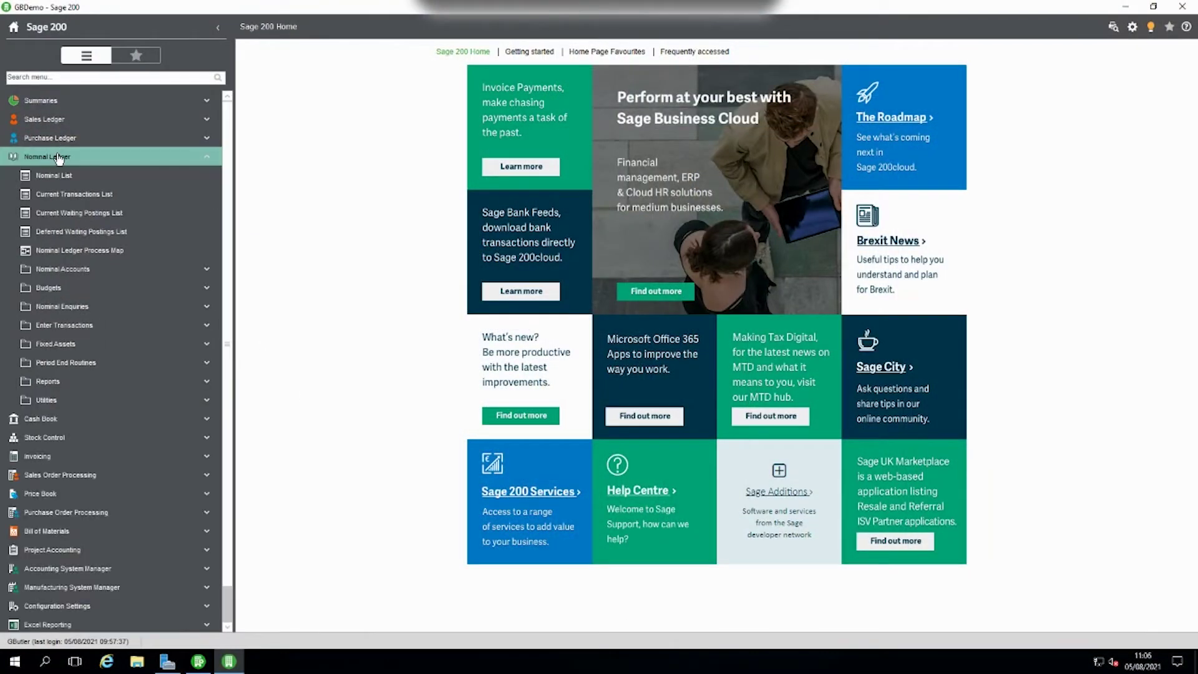
left_click(55, 329)
left_click(74, 345)
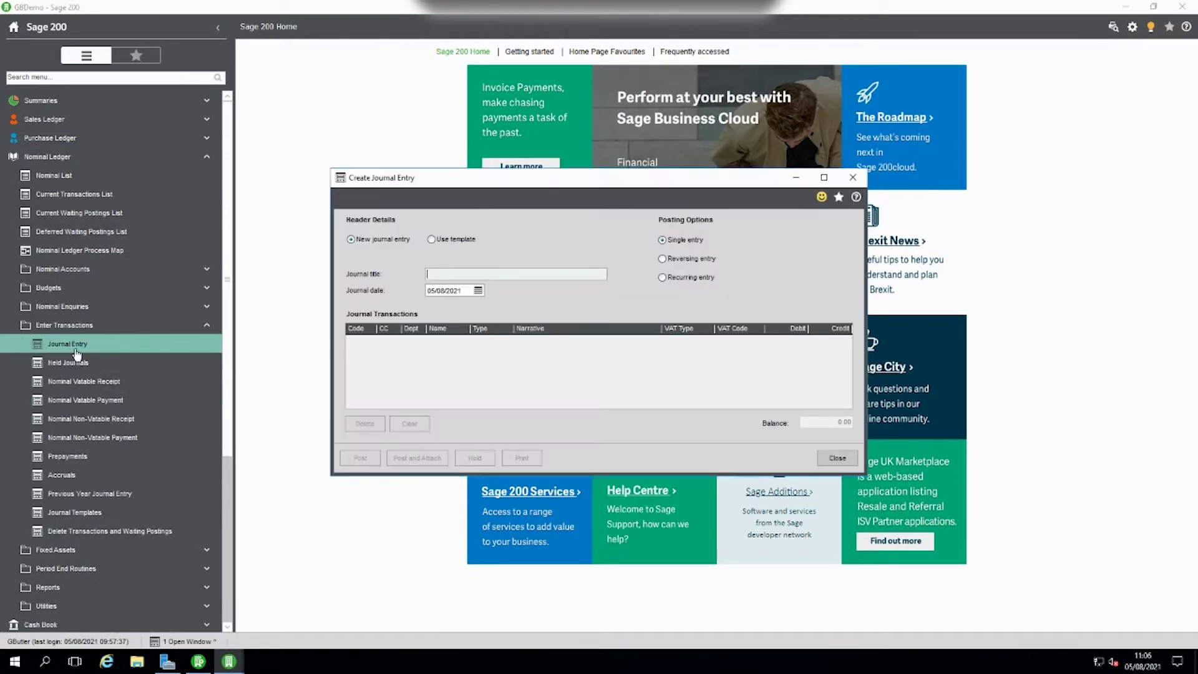
type("gary")
key("Tab")
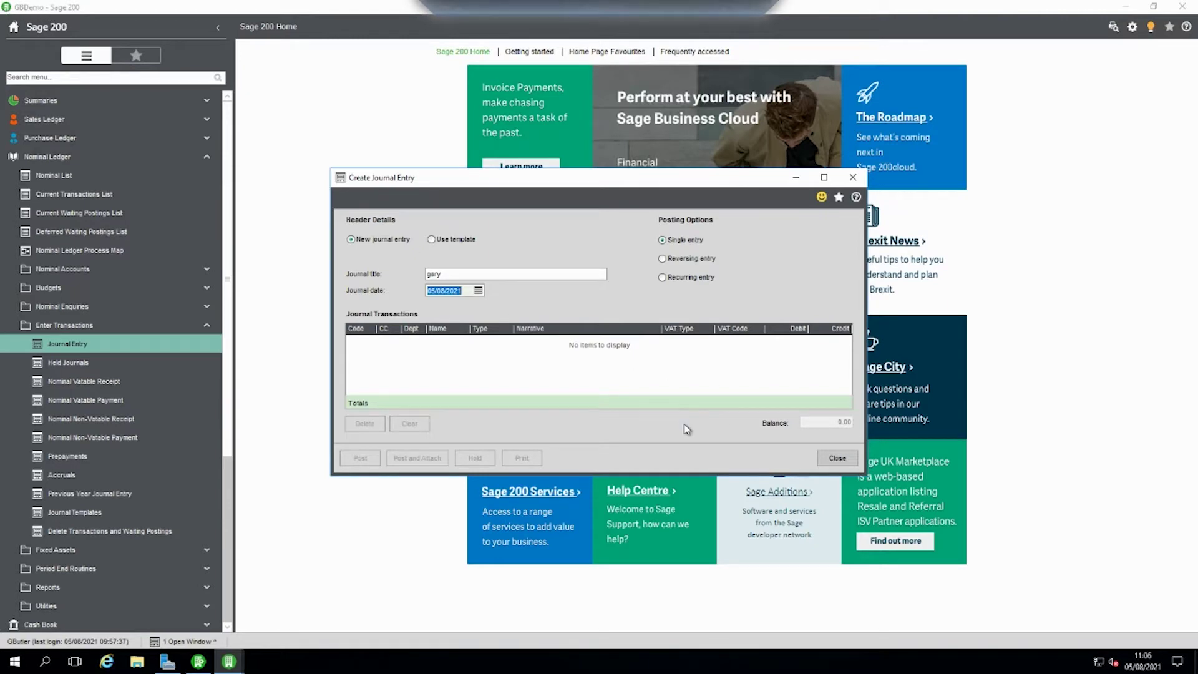
left_click(840, 465)
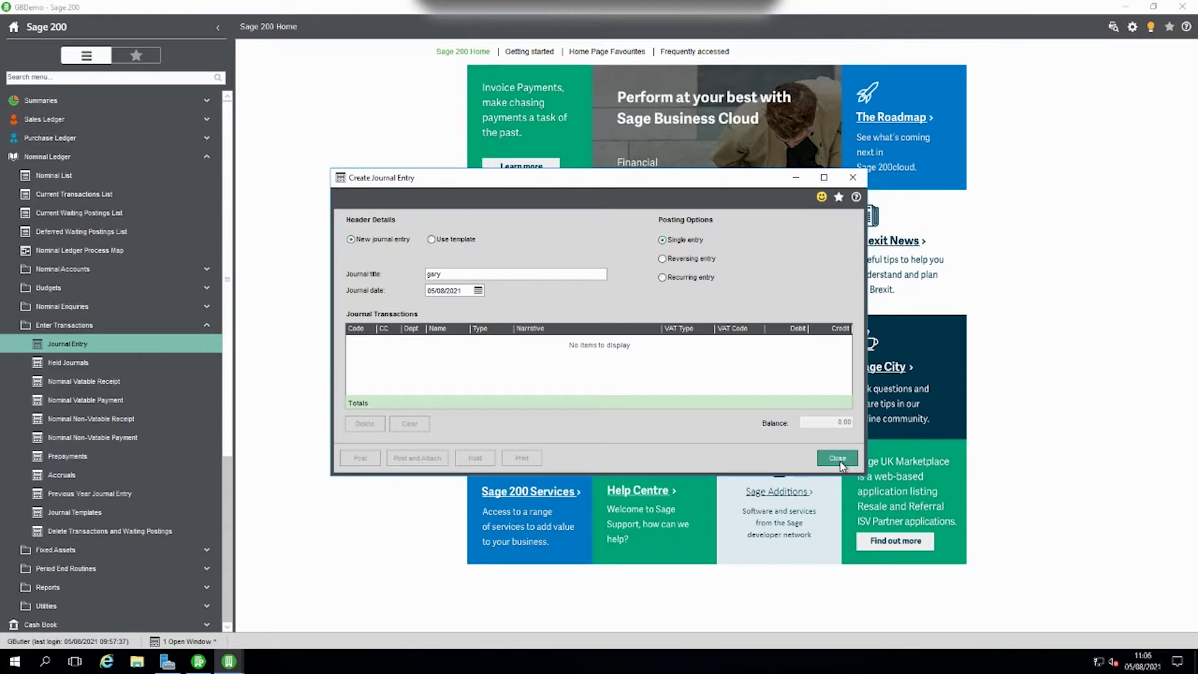
left_click(646, 374)
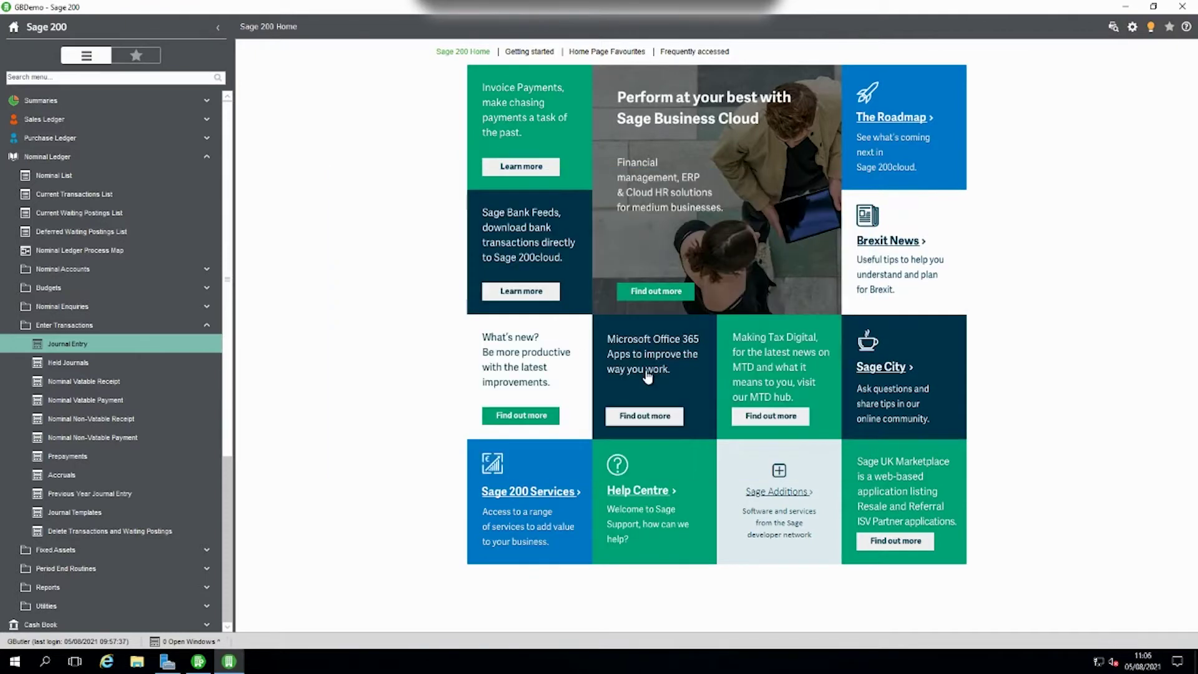
Close Sage 200, launch System Administration, and open the GBDemo company's Properties
left_click(1182, 6)
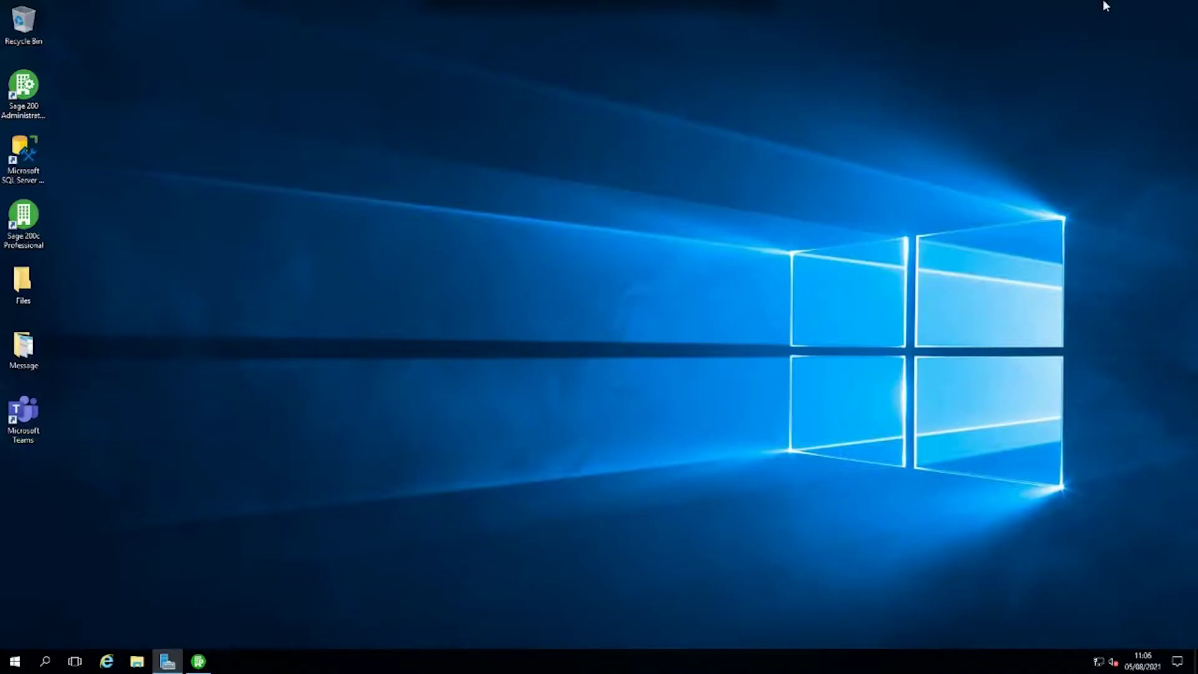
left_click(198, 660)
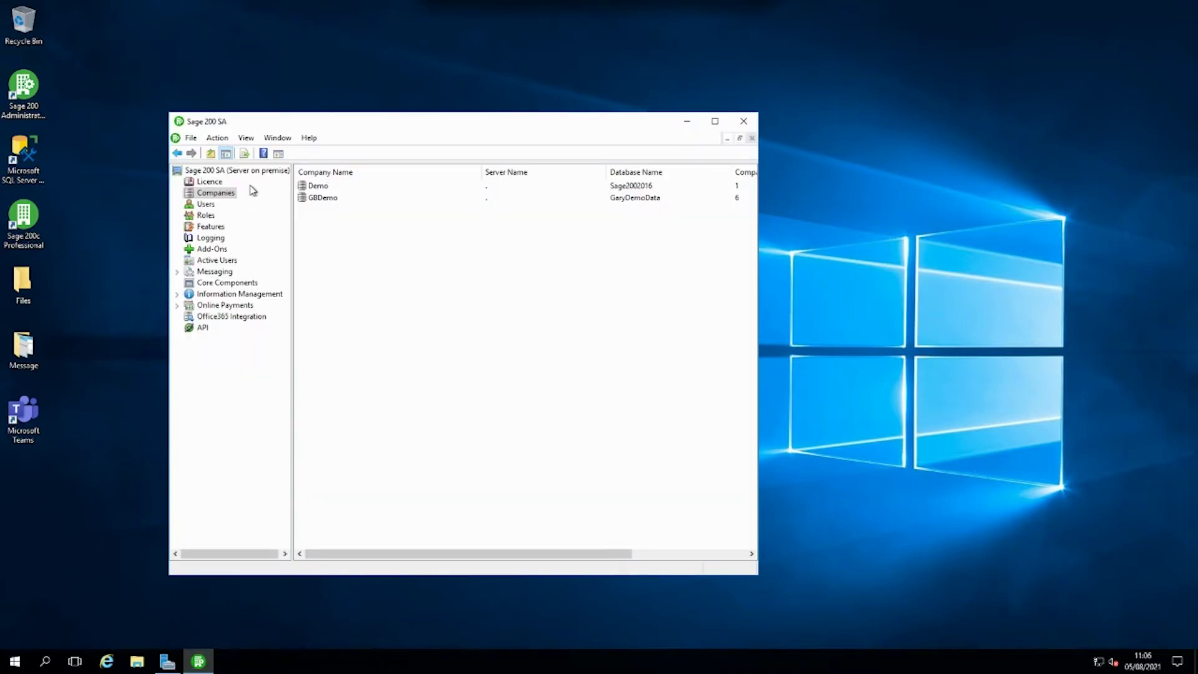
right_click(329, 198)
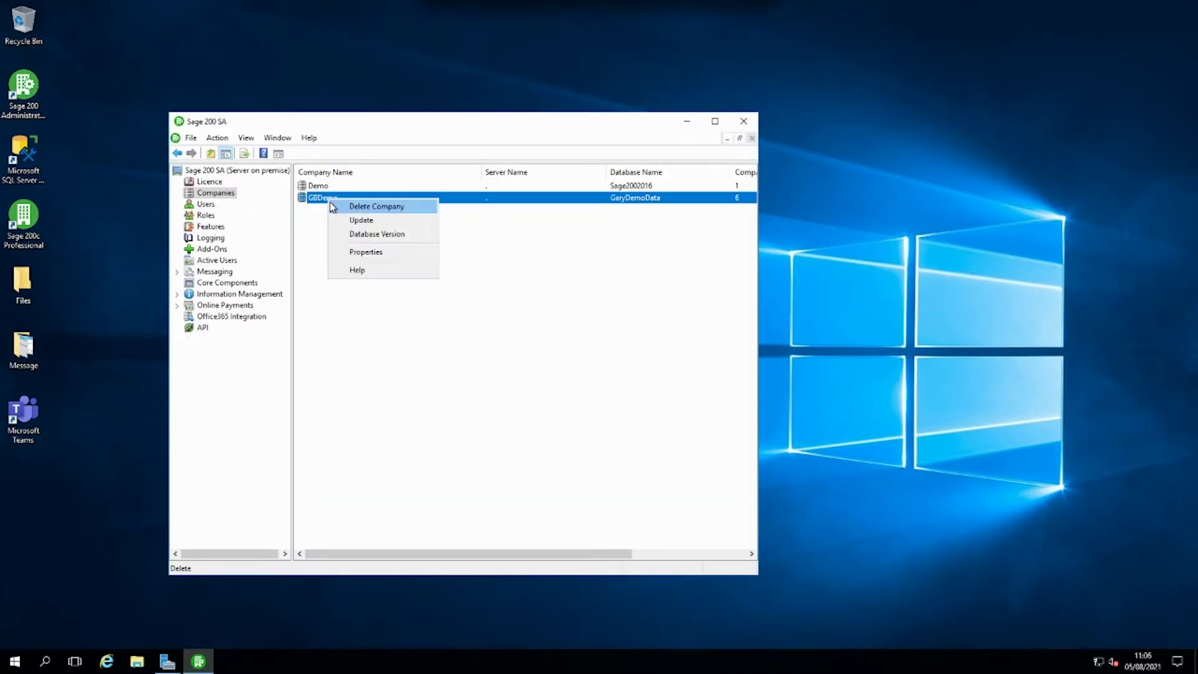
left_click(349, 251)
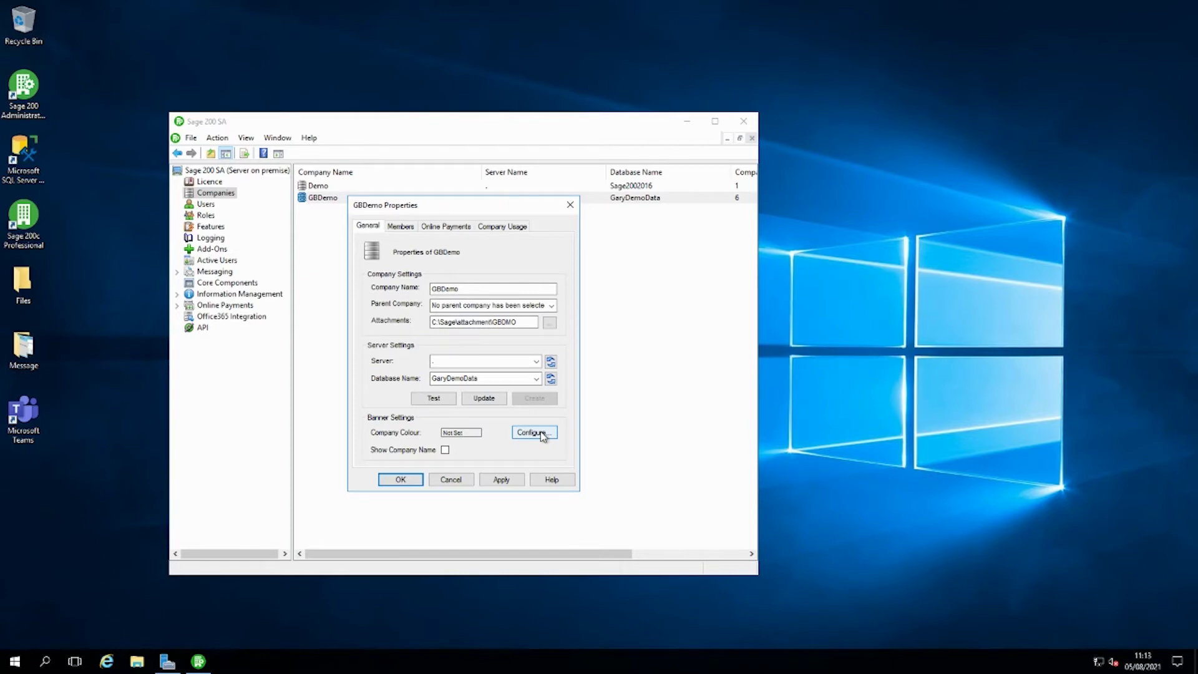
Enable the coloured banner bar with the company name, coloured light cyan
left_click(542, 432)
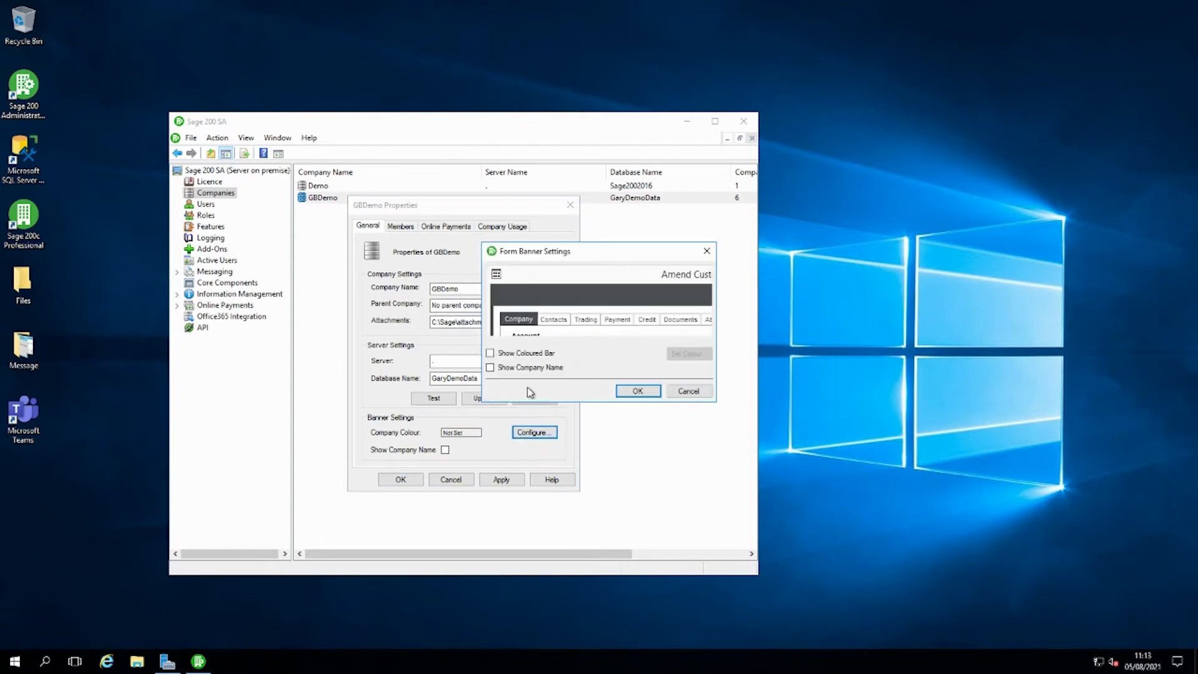
left_click(490, 354)
left_click(491, 368)
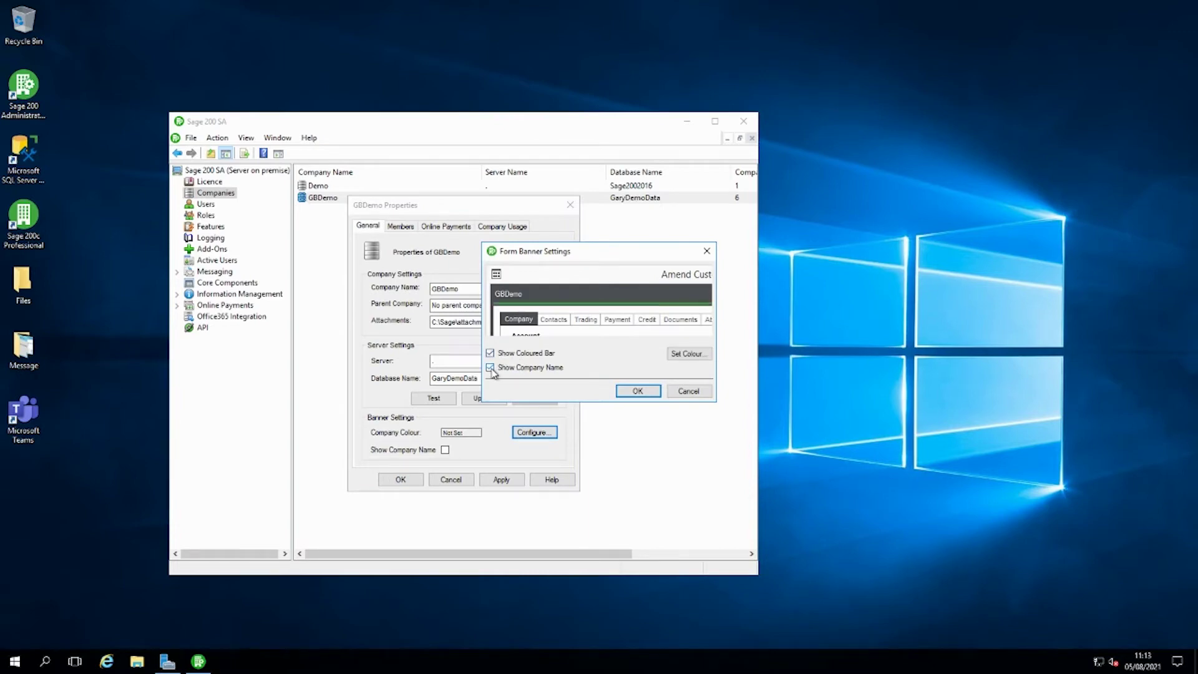
left_click(698, 355)
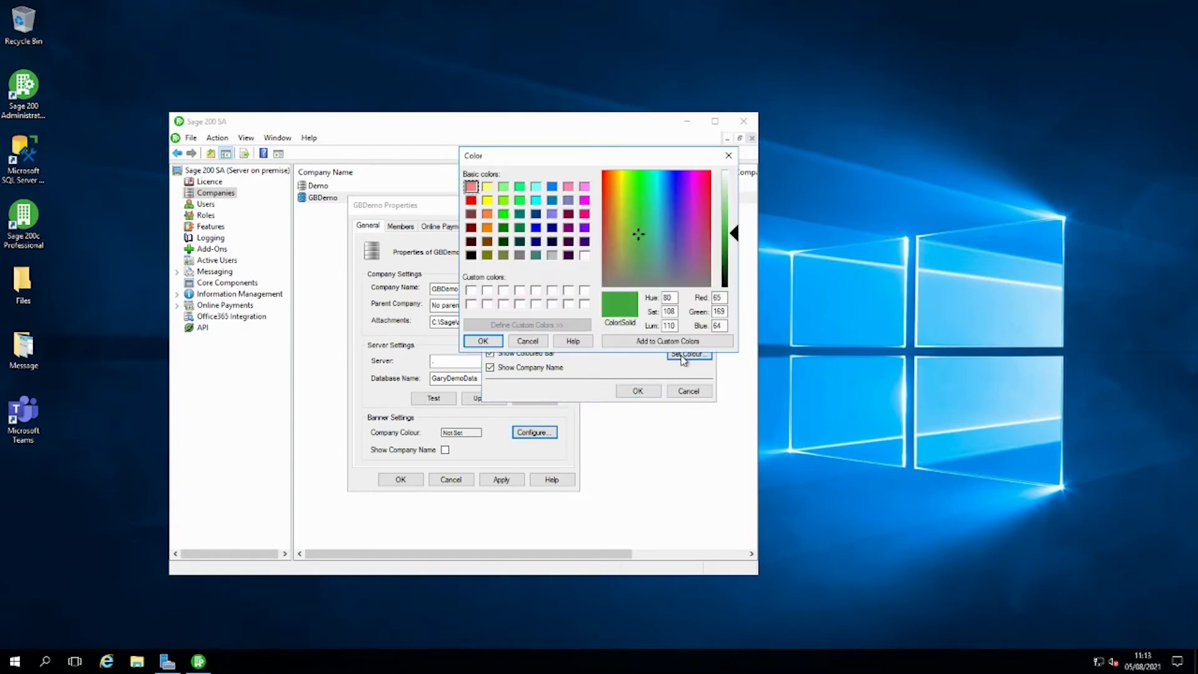
left_click(536, 187)
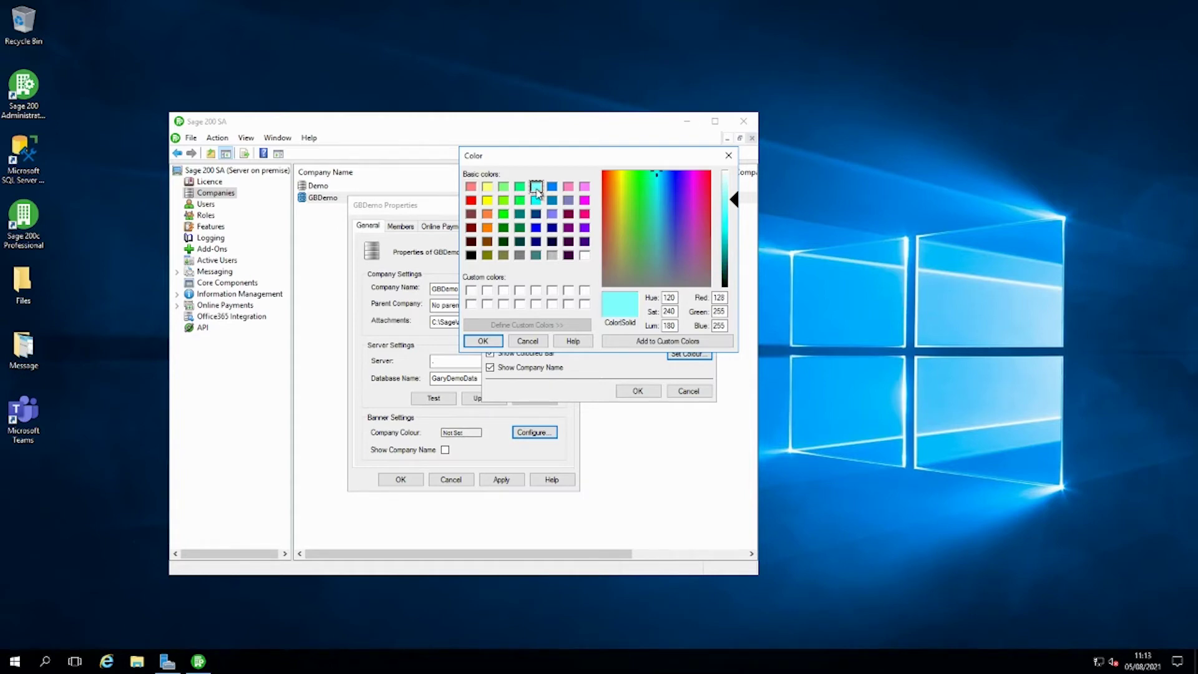
left_click(484, 341)
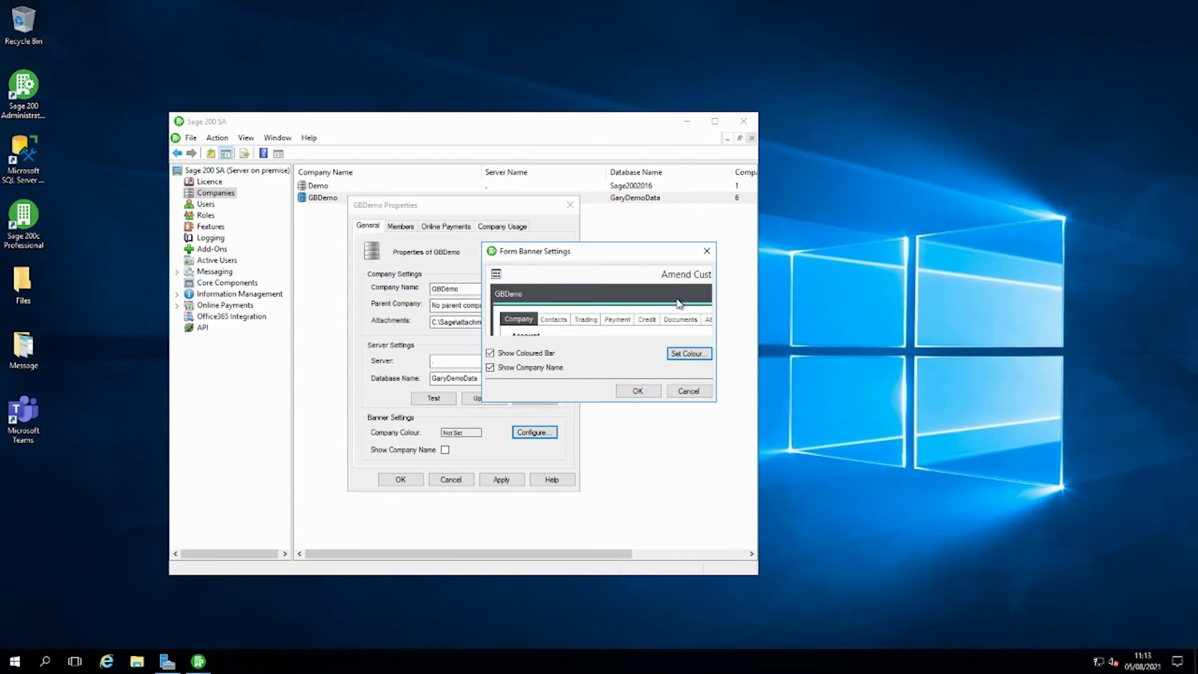
left_click(648, 392)
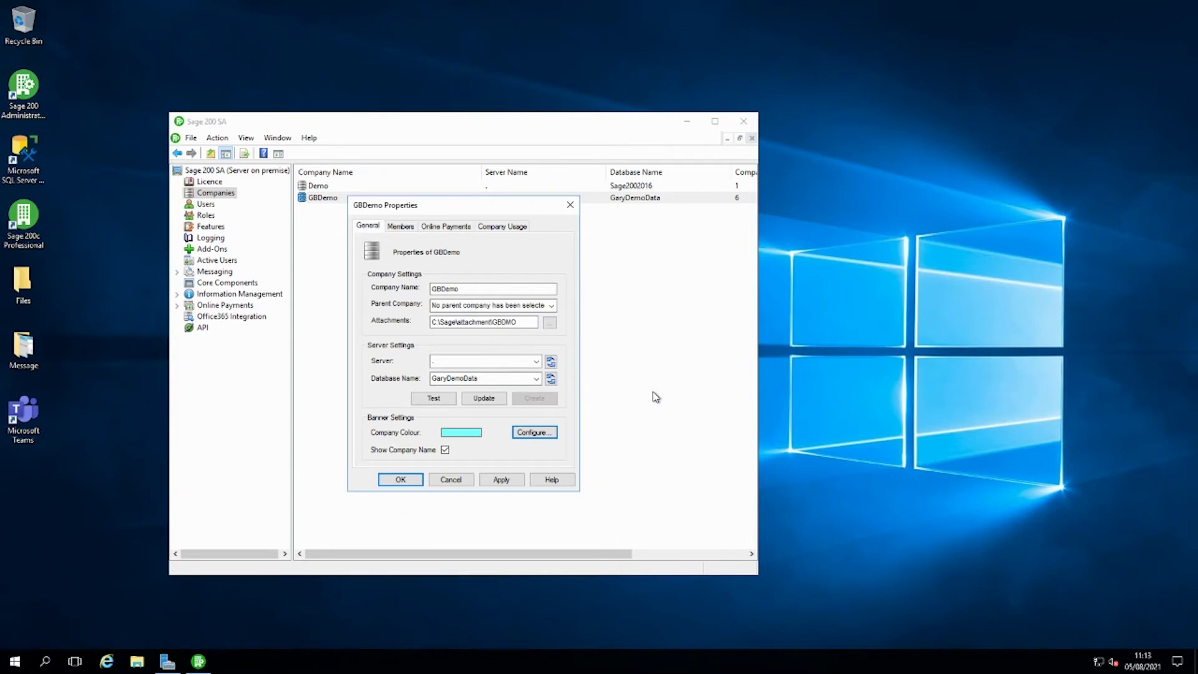
Test the GBDemo database connection and save the company properties, accepting the warnings
left_click(403, 480)
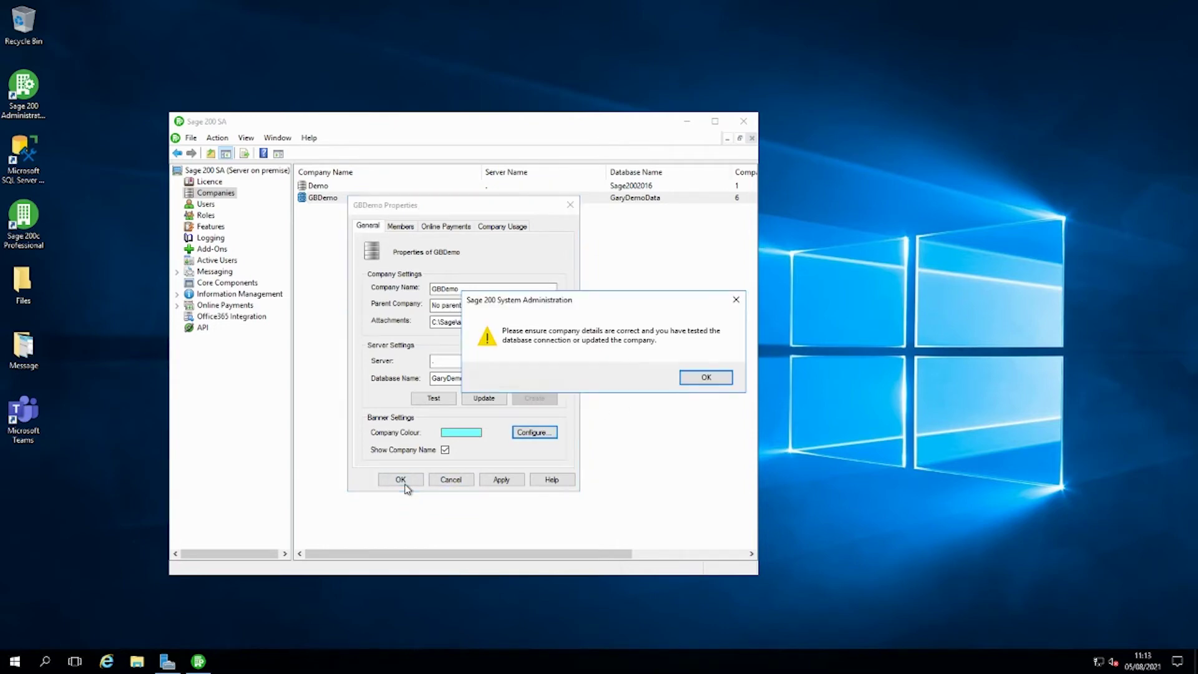
left_click(706, 378)
left_click(437, 398)
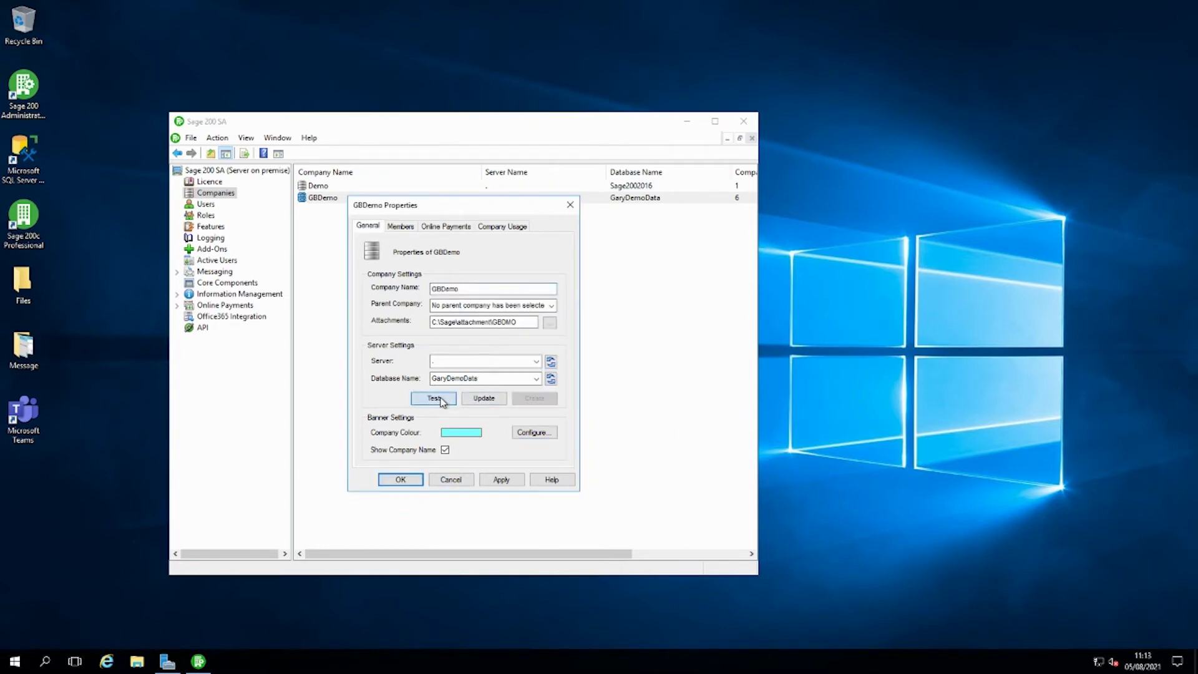
left_click(644, 381)
left_click(396, 481)
left_click(649, 376)
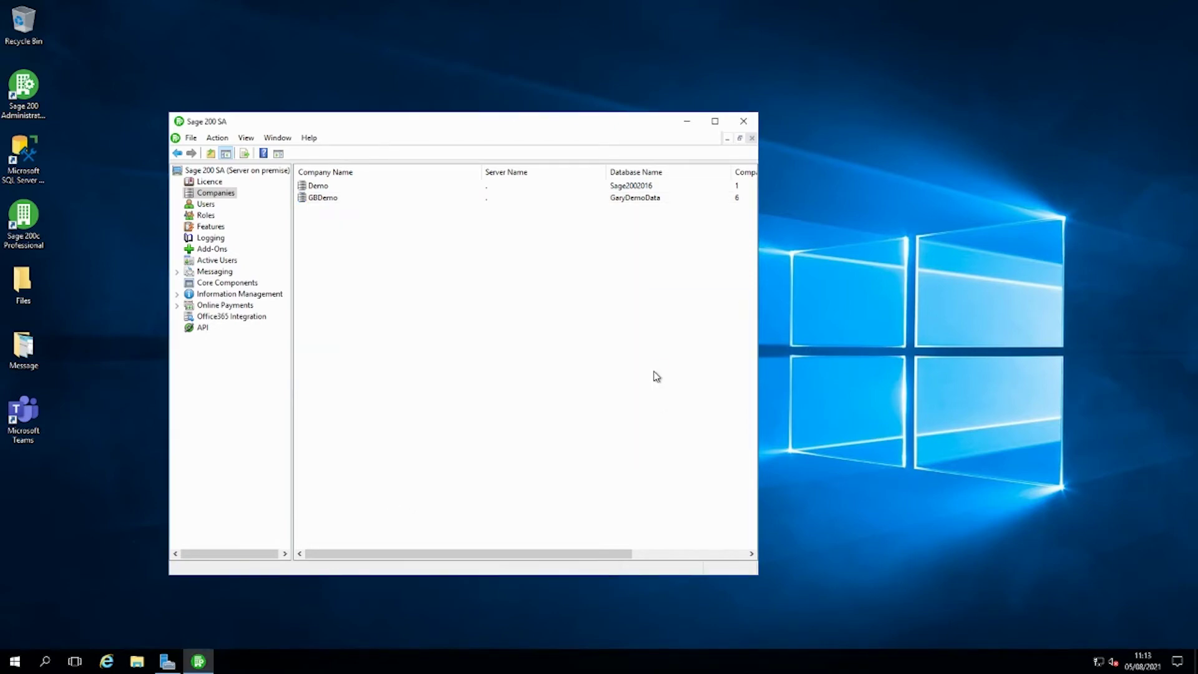
Launch Sage 200cloud into GBDemo and check the Journal Entry form's GBDemo banner, then close it
double_click(28, 237)
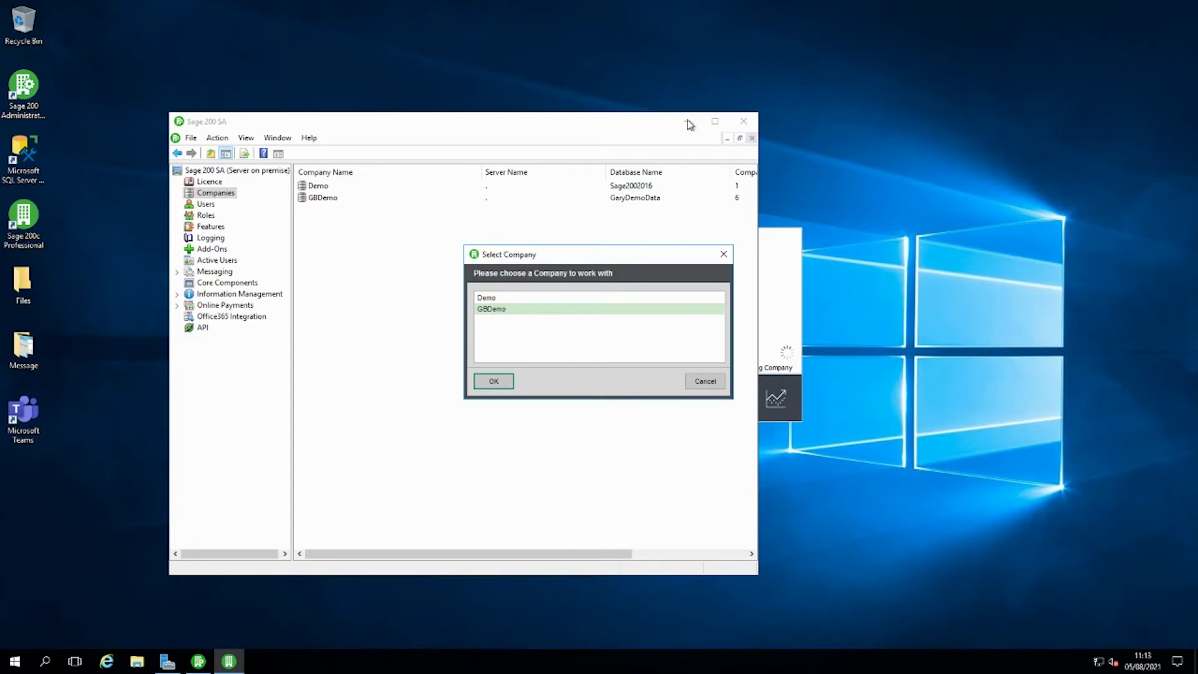
left_click(499, 382)
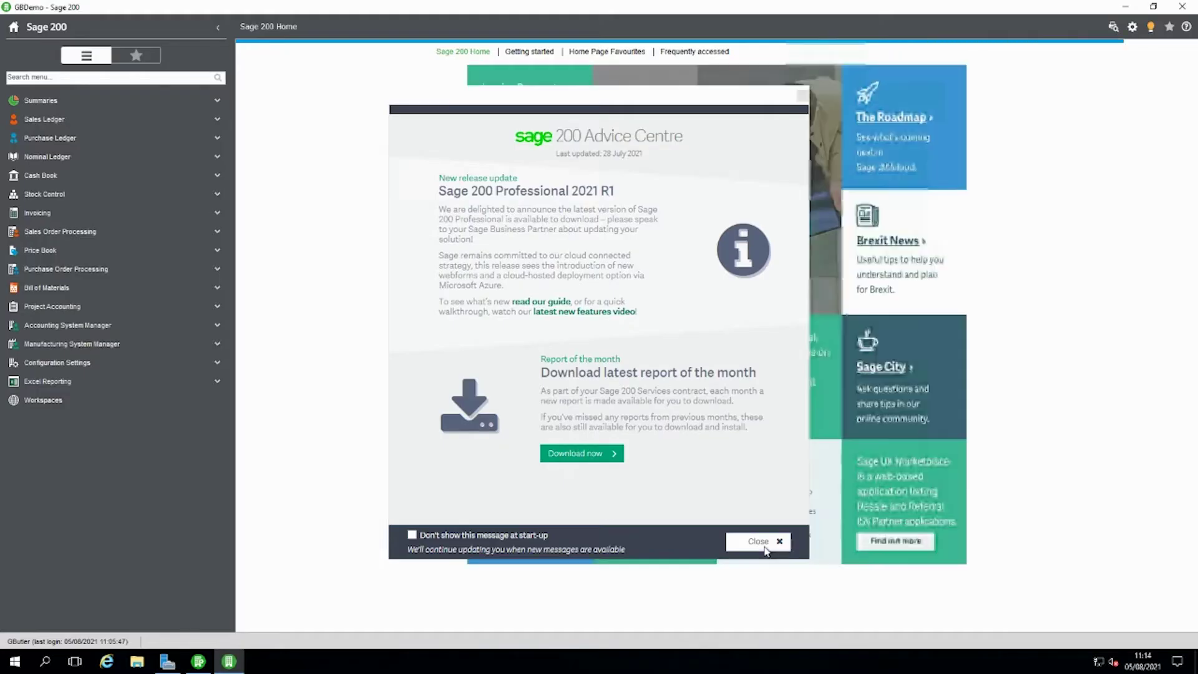
left_click(763, 541)
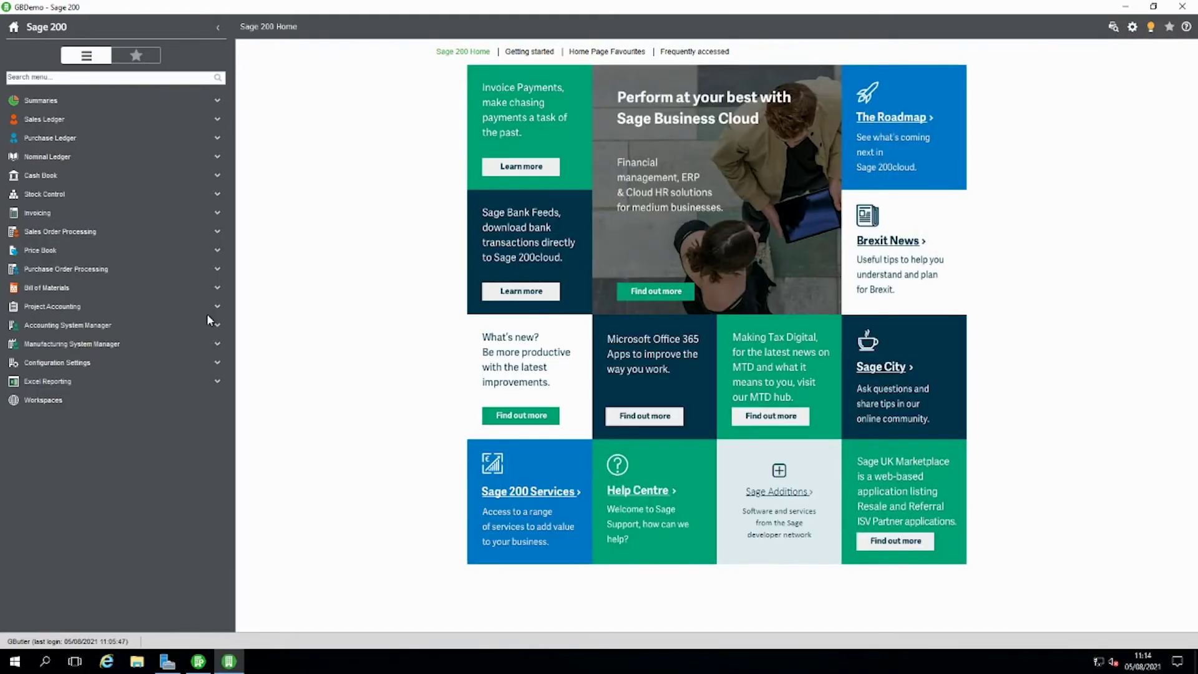
left_click(69, 164)
left_click(71, 326)
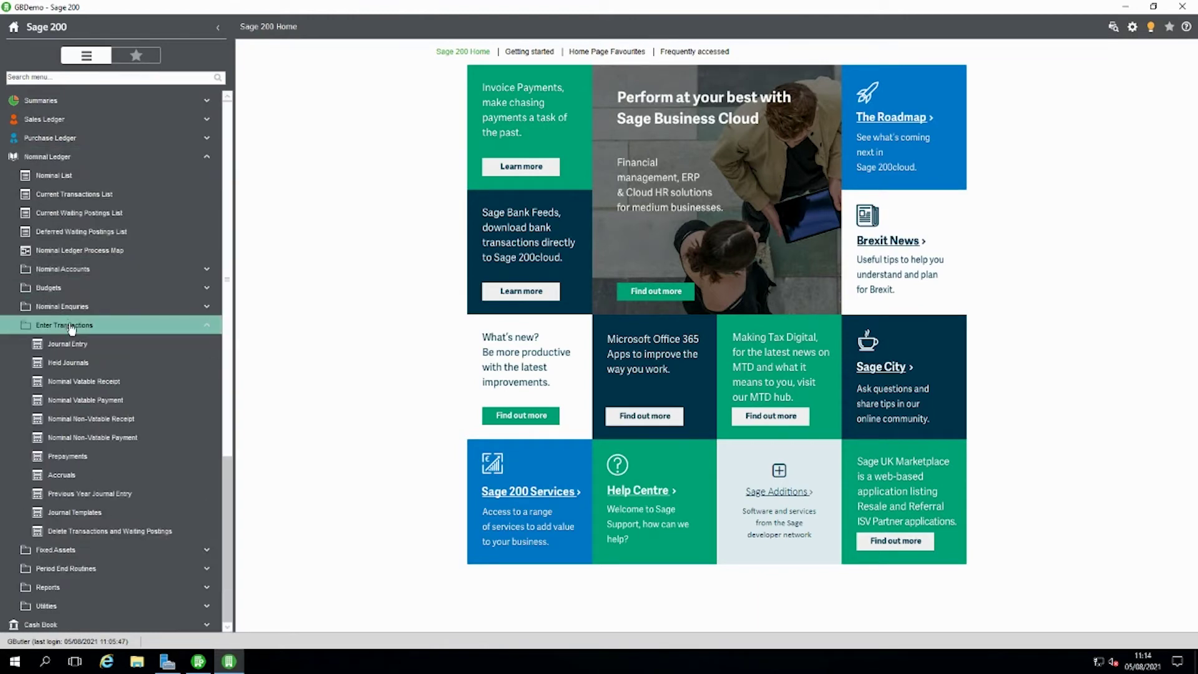
left_click(69, 342)
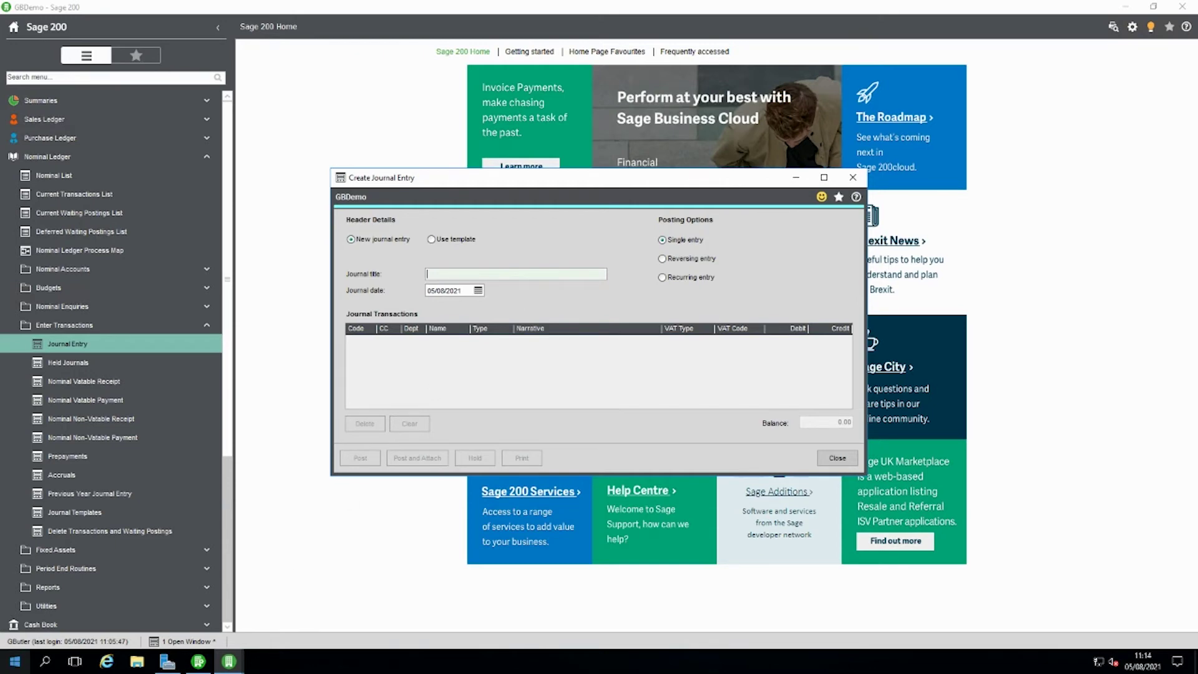
key("Escape")
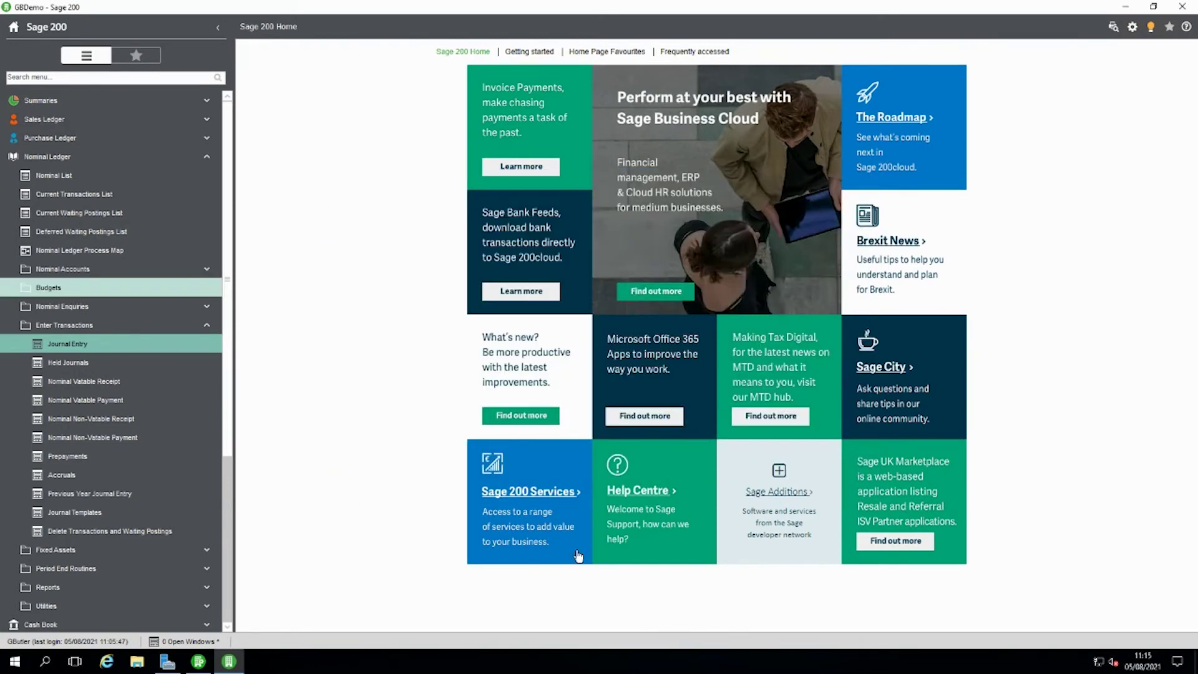
Collapse Nominal Ledger and use the settings gear's Change Company to select Demo
left_click(109, 160)
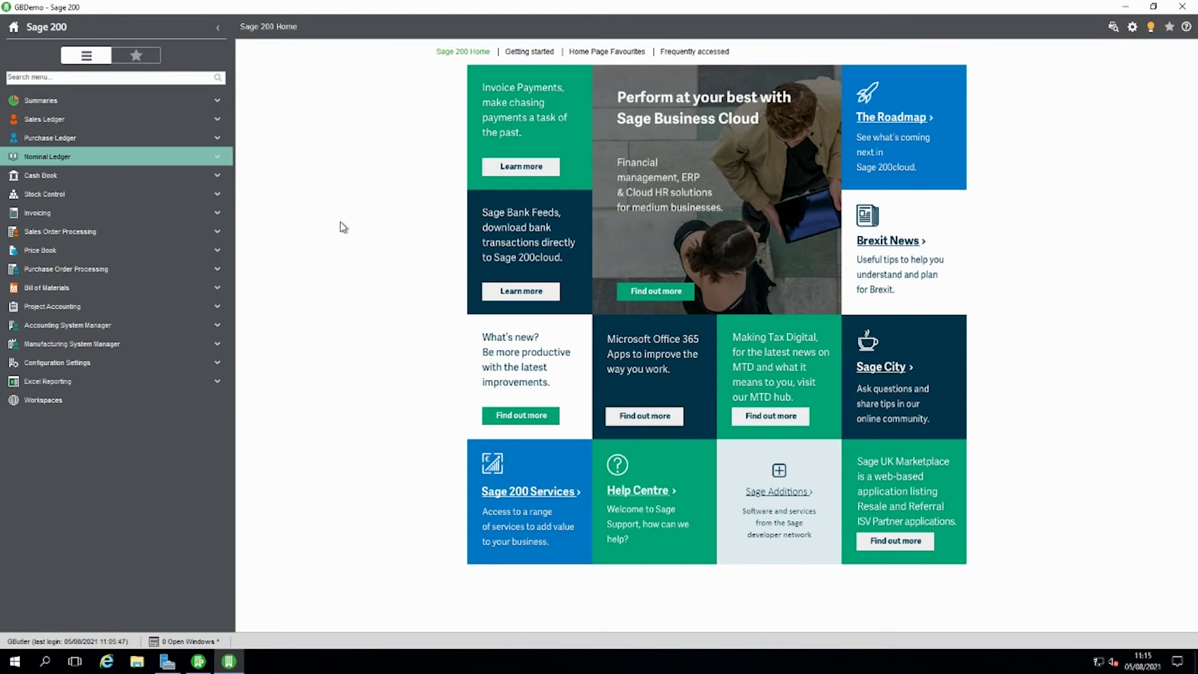
left_click(1132, 27)
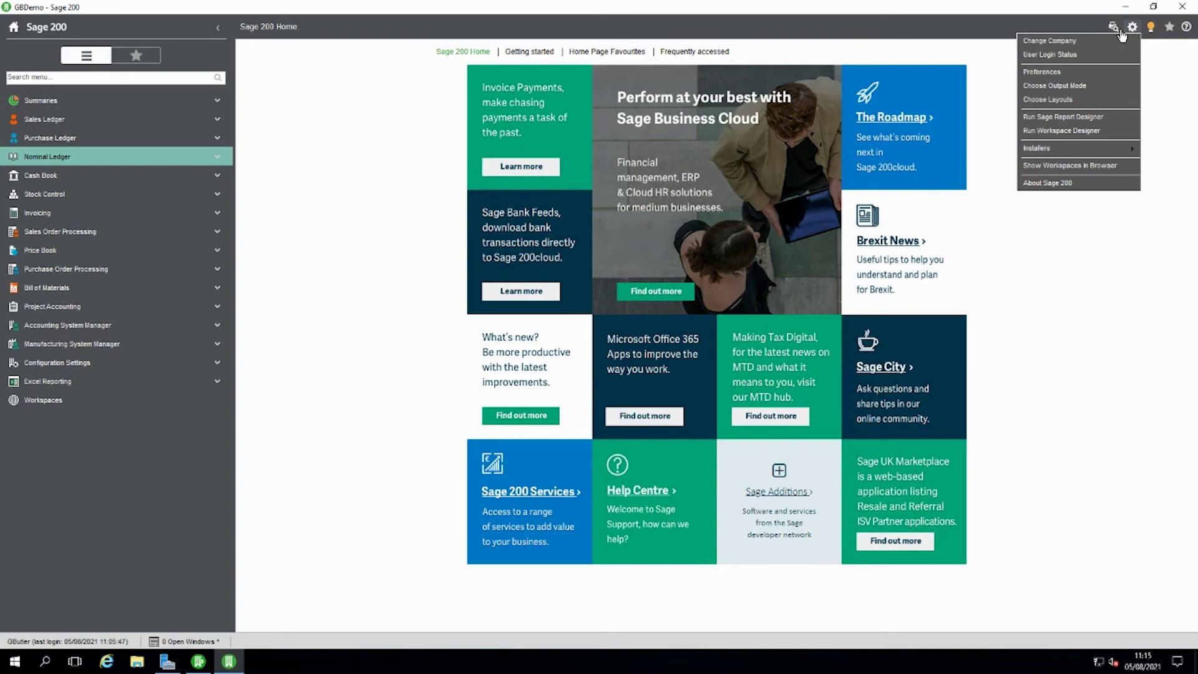
left_click(1041, 42)
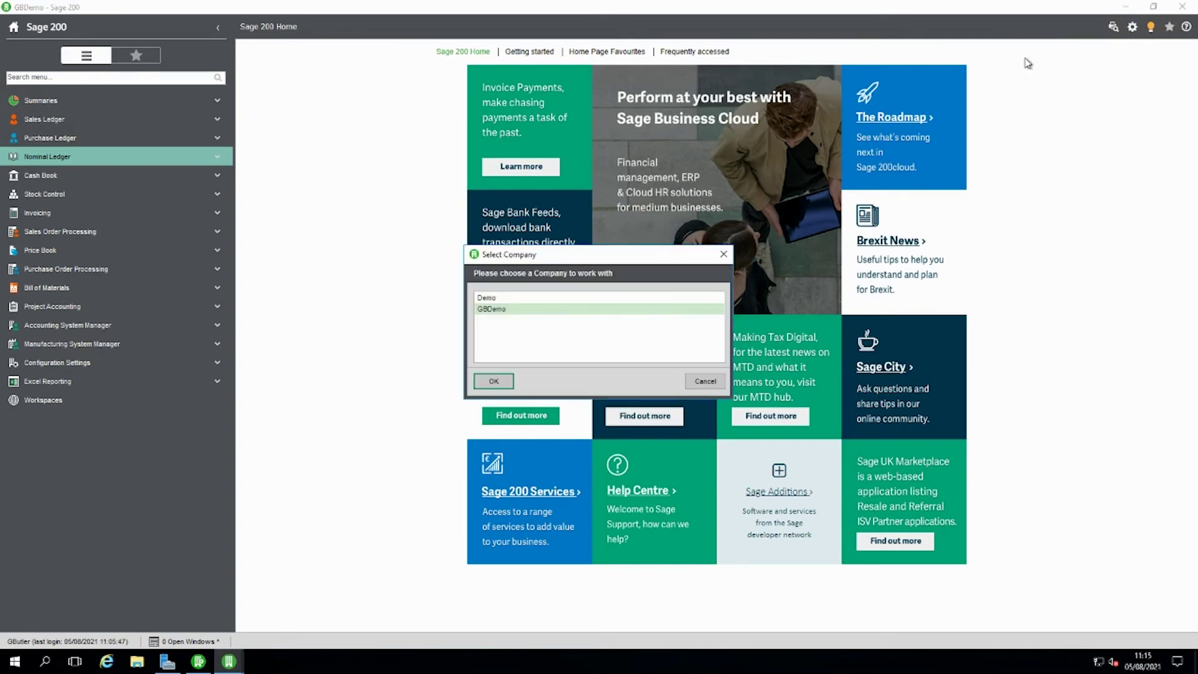
left_click(486, 298)
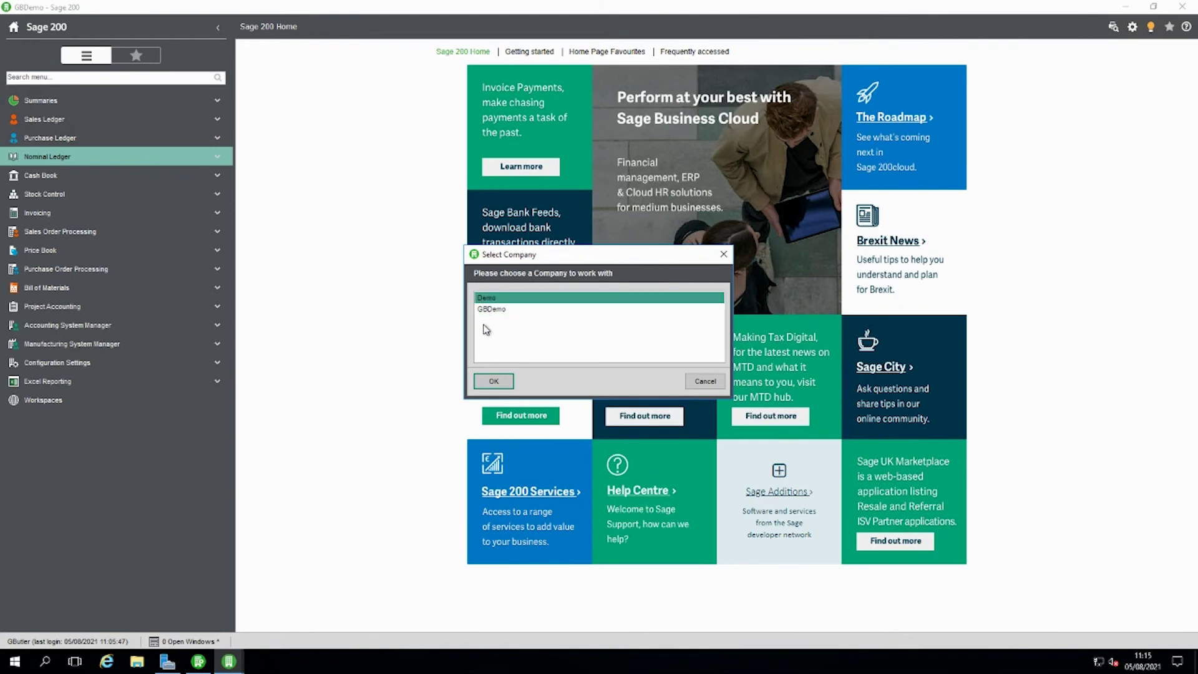
left_click(492, 381)
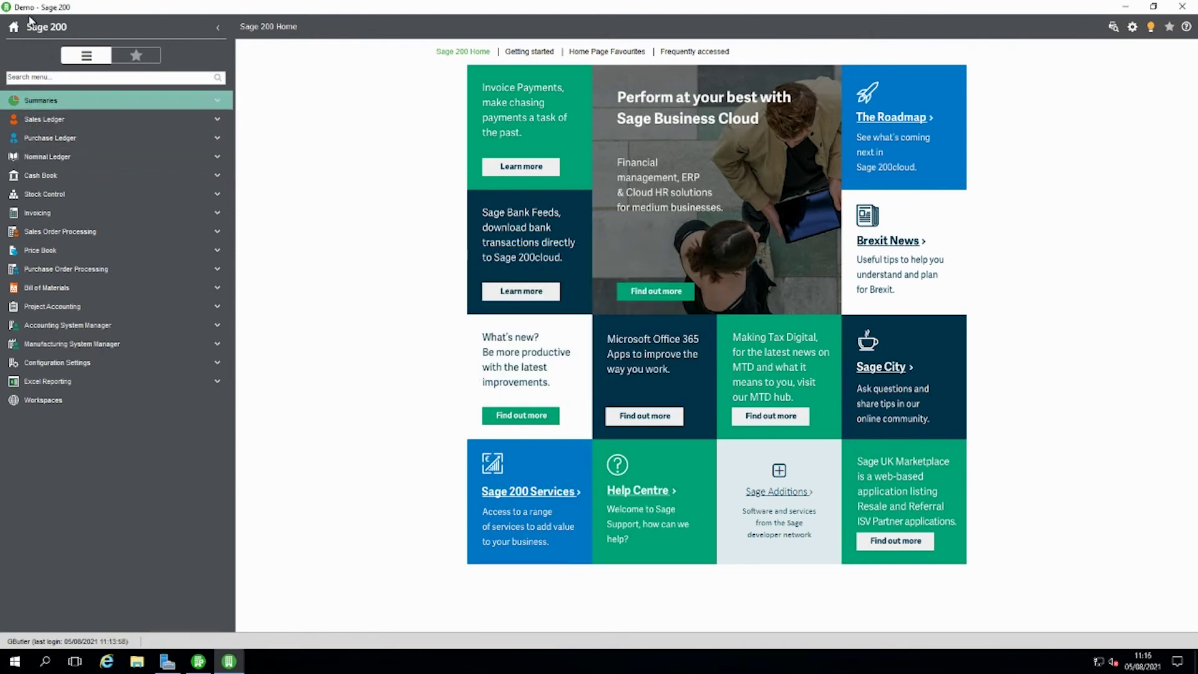